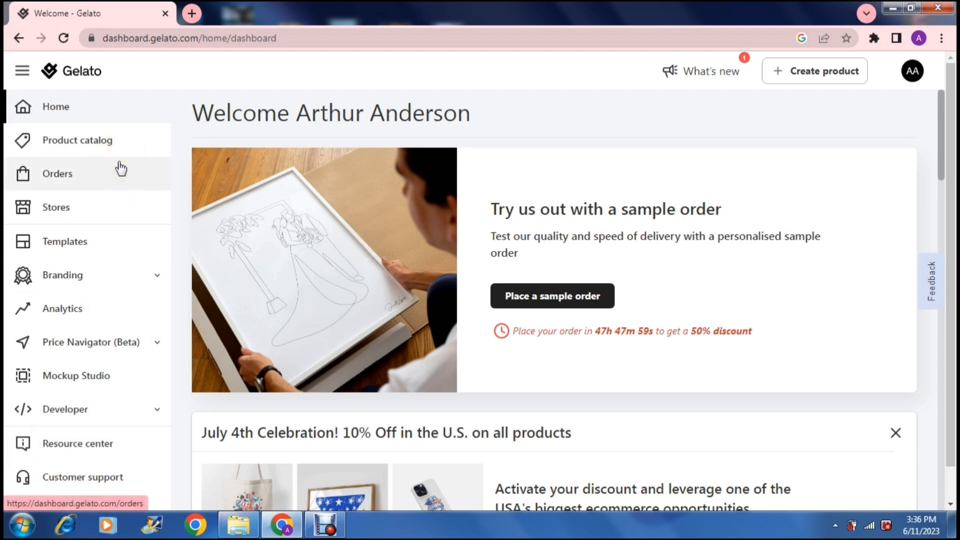
Connect the Etsy shop to Gelato as a store, grant the requested account access, and view the connected store's options
left_click(116, 214)
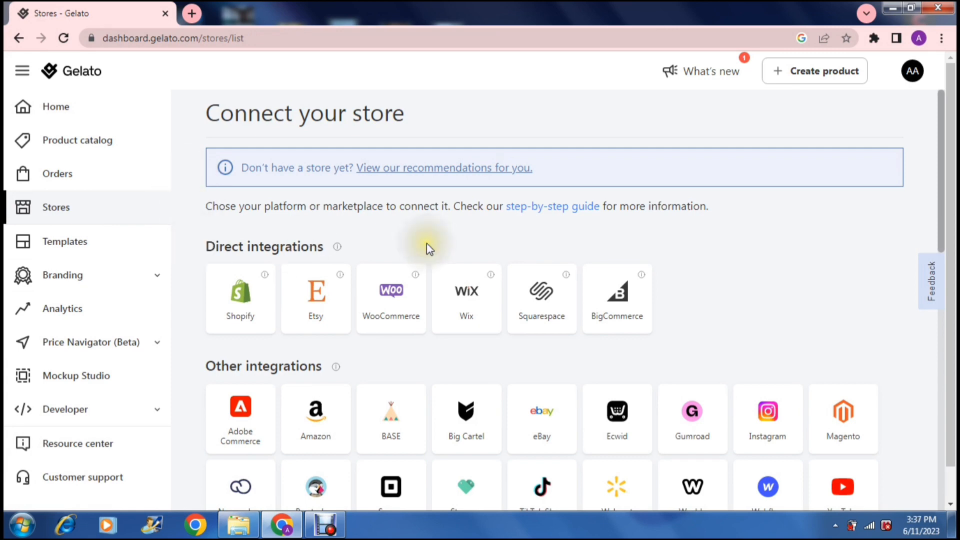
right_click(942, 172)
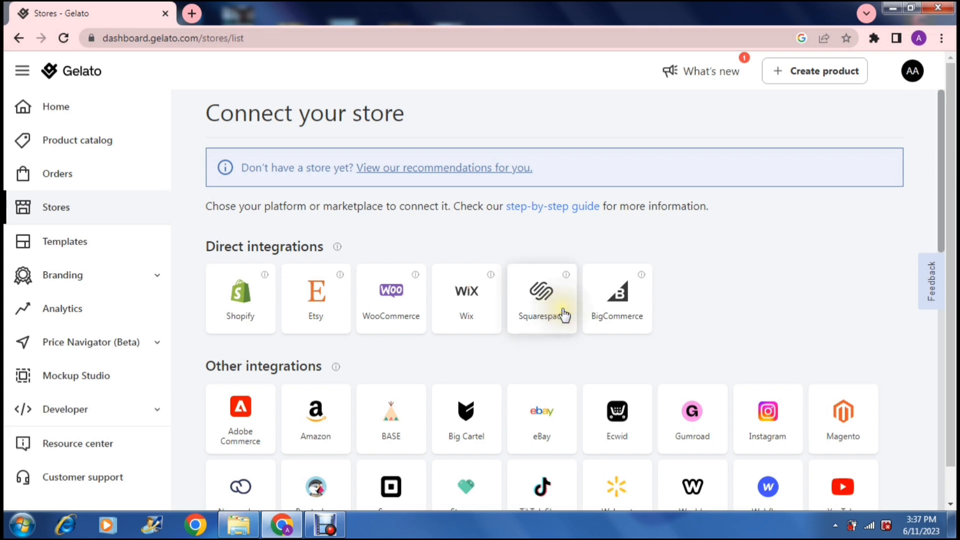
left_click(313, 306)
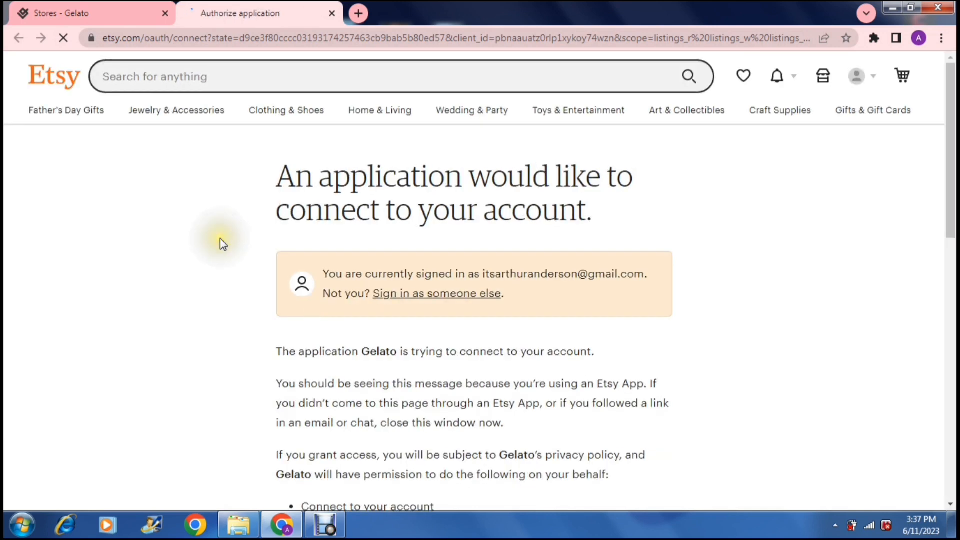
scroll(220, 239, "down", 1)
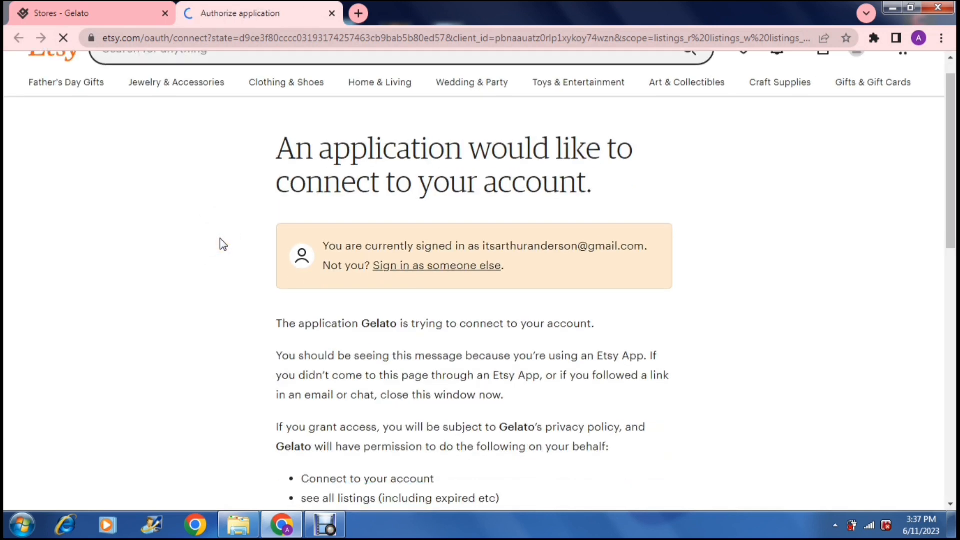
scroll(220, 239, "down", 10)
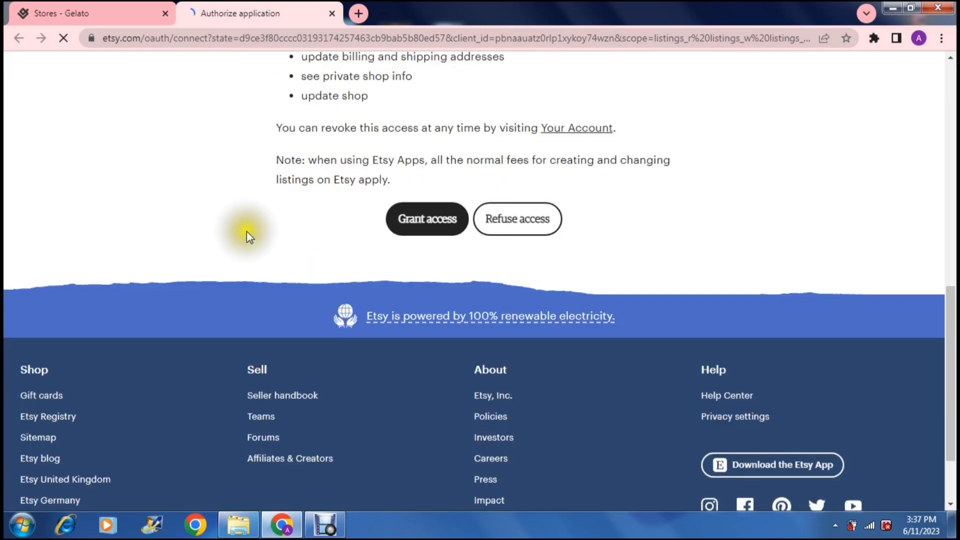
left_click(435, 218)
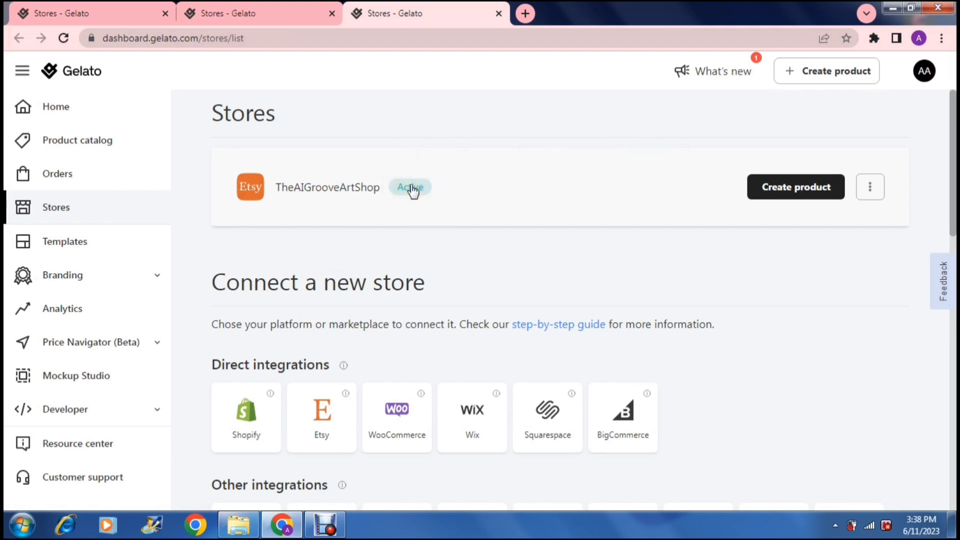
left_click(870, 189)
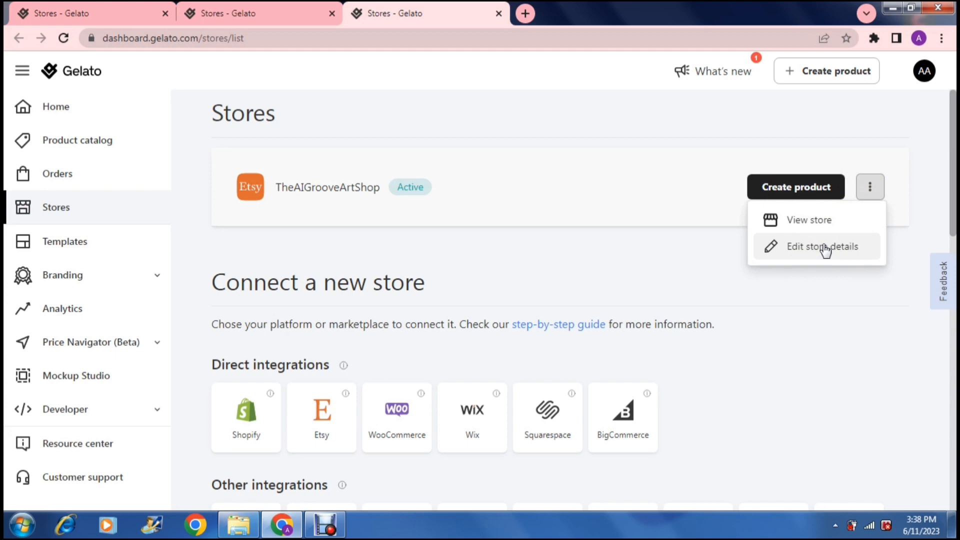
left_click(683, 255)
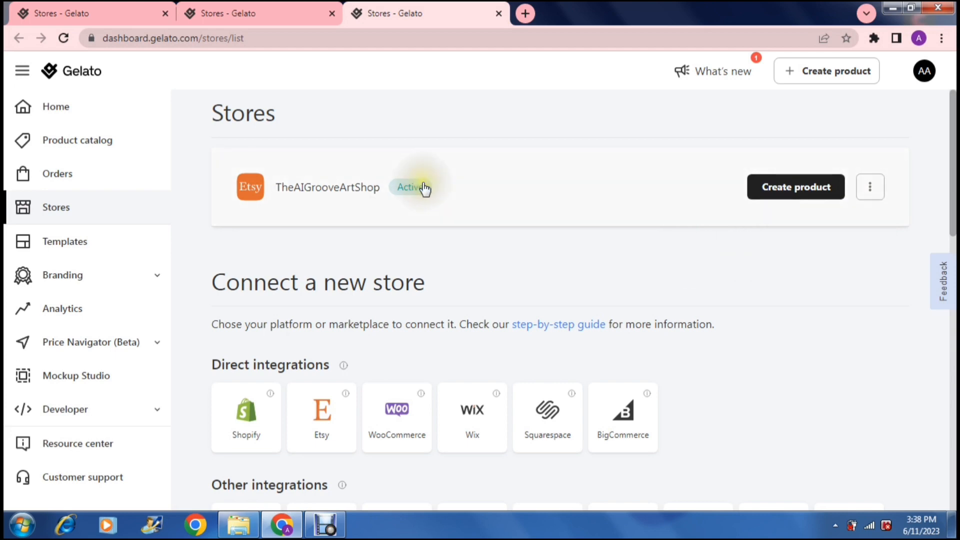
Open the Heavyweight Unisex Crewneck T-shirt from the men's T-shirts category of the product catalog
left_click(80, 145)
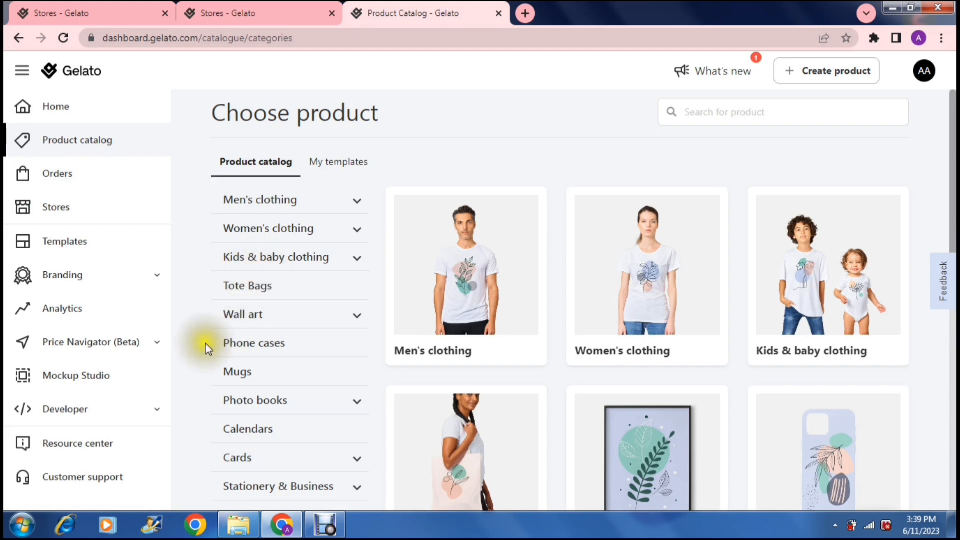
left_click_drag(952, 195, 953, 220)
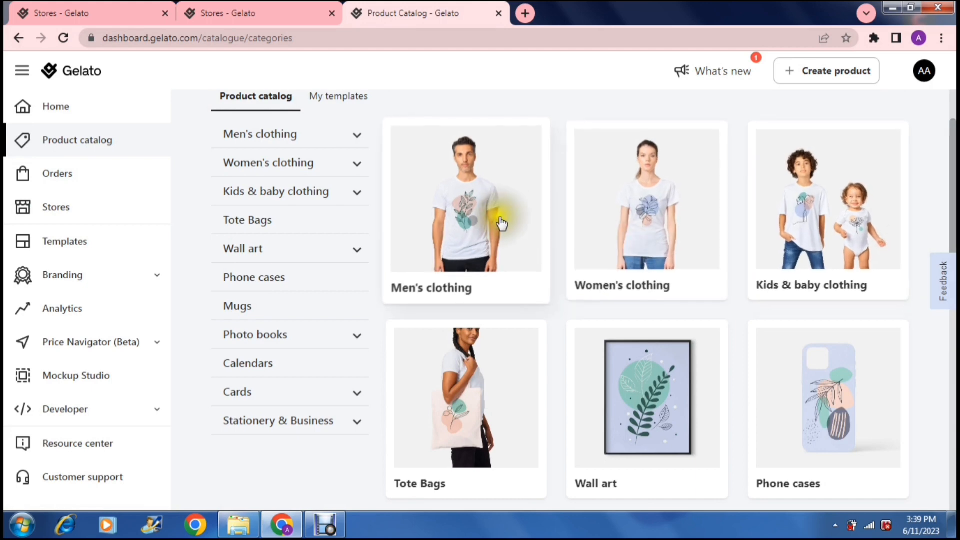
left_click(451, 210)
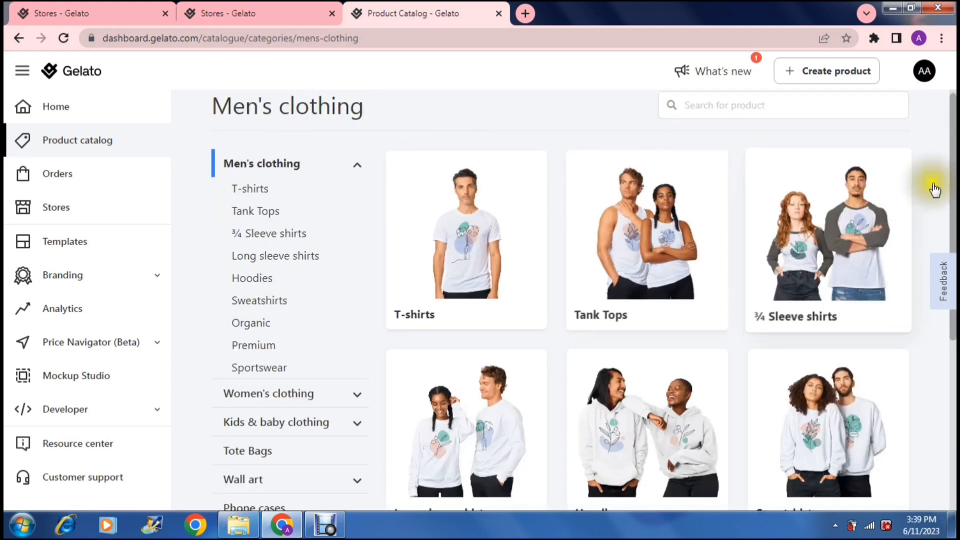
left_click_drag(951, 193, 924, 145)
left_click(470, 215)
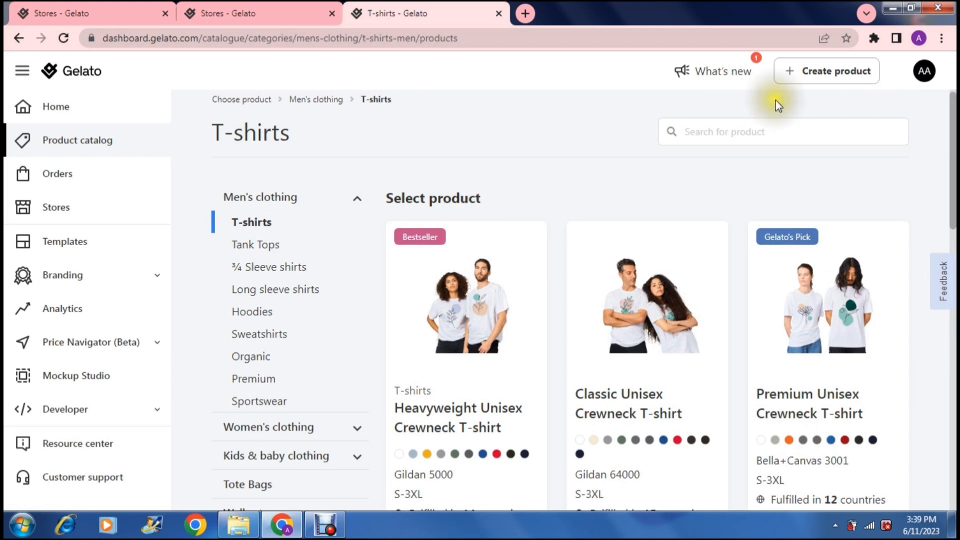
left_click_drag(953, 165, 953, 213)
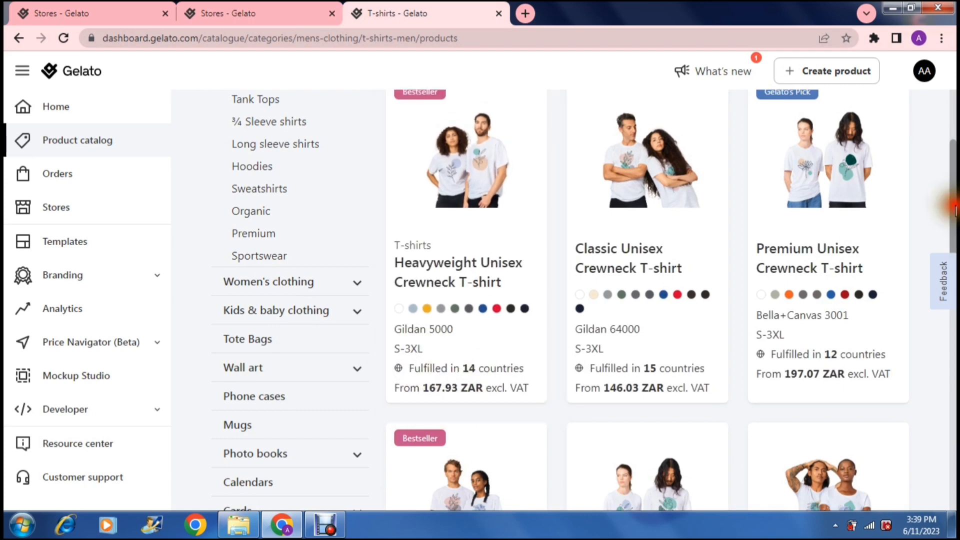
scroll(952, 190, "up", 2)
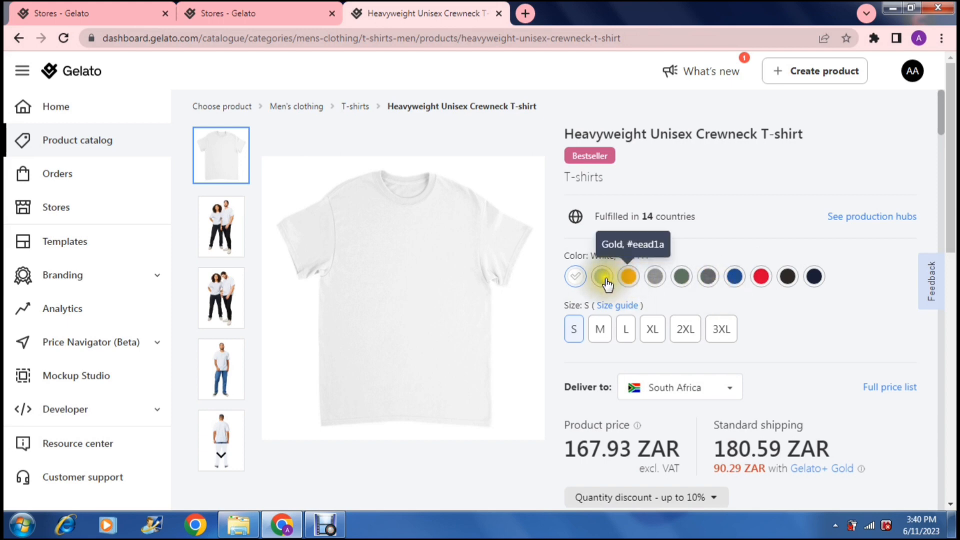
Try the Gold and Light Blue colors on the T-shirt's product page and set the color back to White
left_click(624, 281)
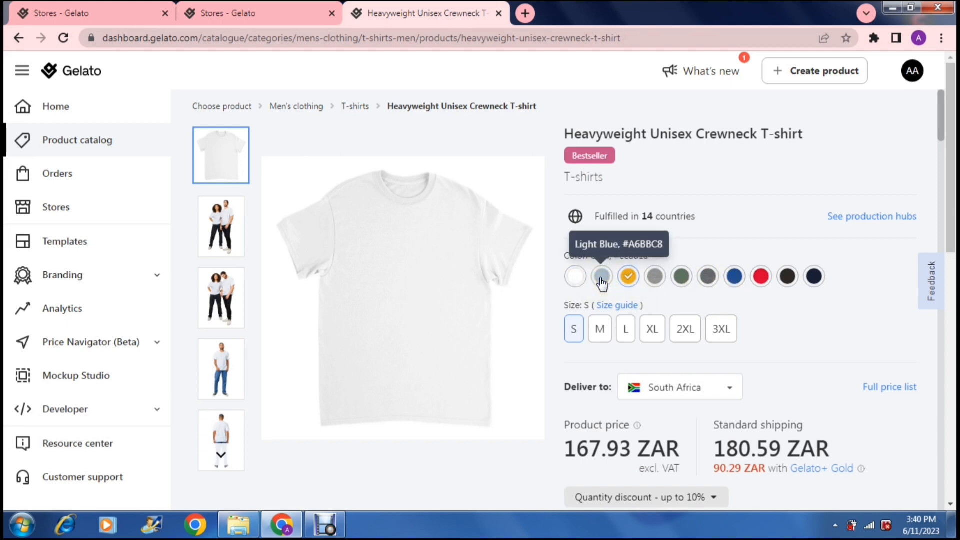
left_click(601, 279)
left_click(570, 278)
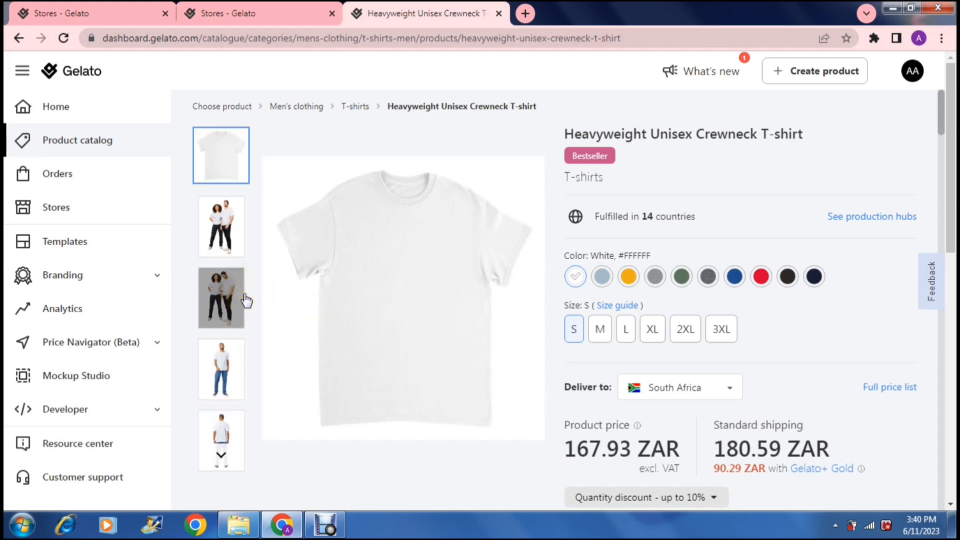
View the T-shirt's model photos from the front and back, and return to the plain product image
left_click(219, 231)
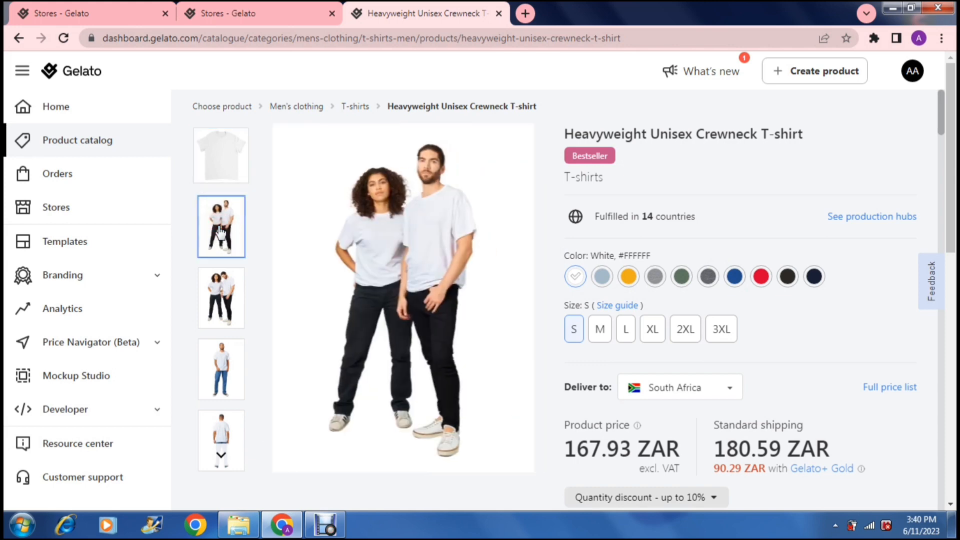
left_click(220, 296)
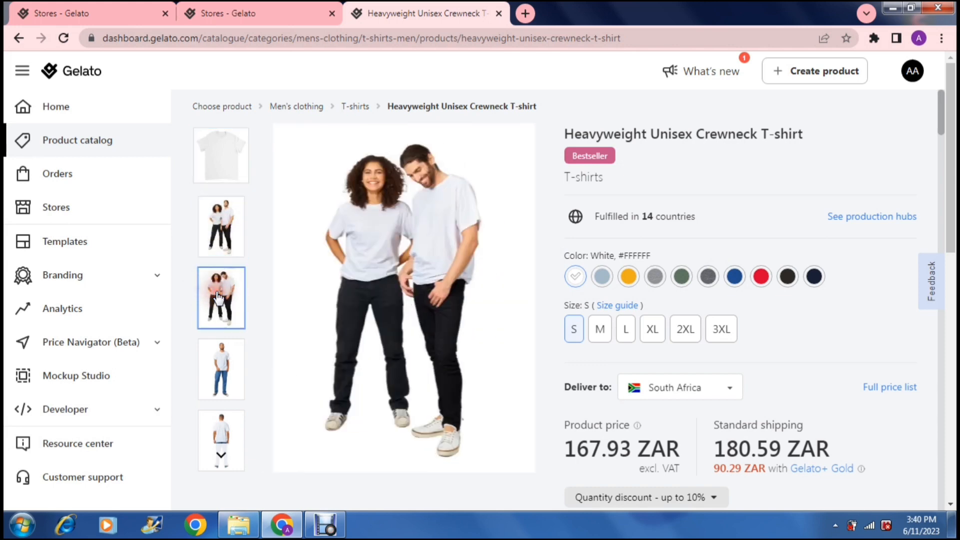
left_click(218, 359)
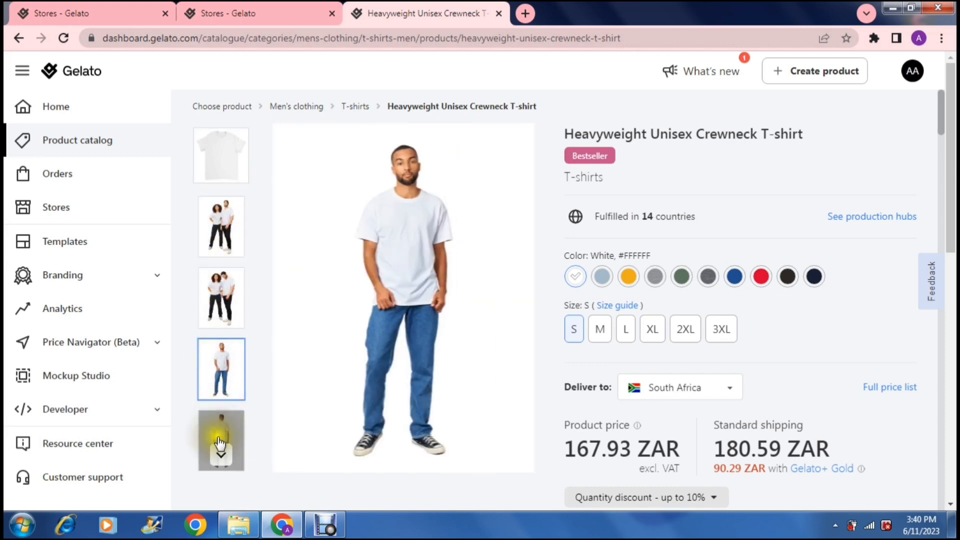
left_click(220, 443)
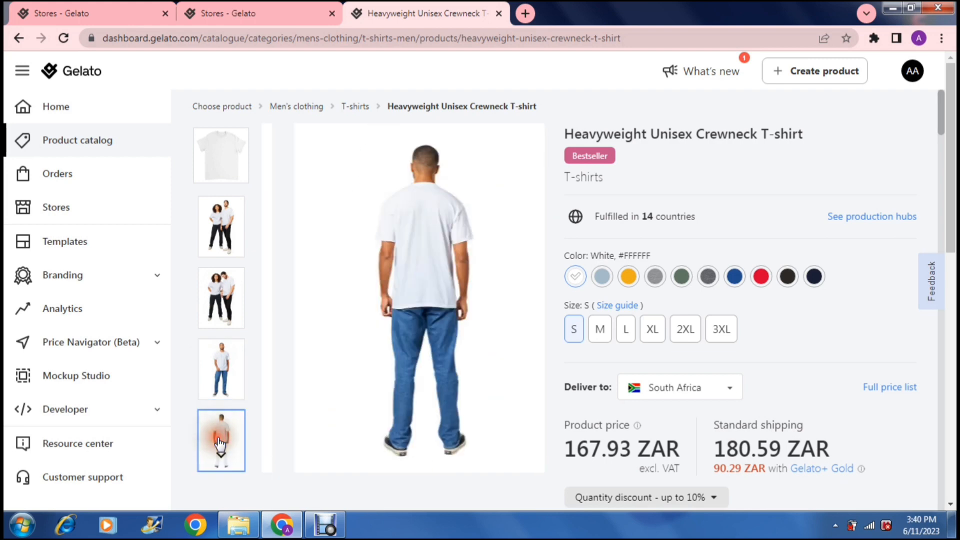
left_click(223, 231)
left_click(218, 170)
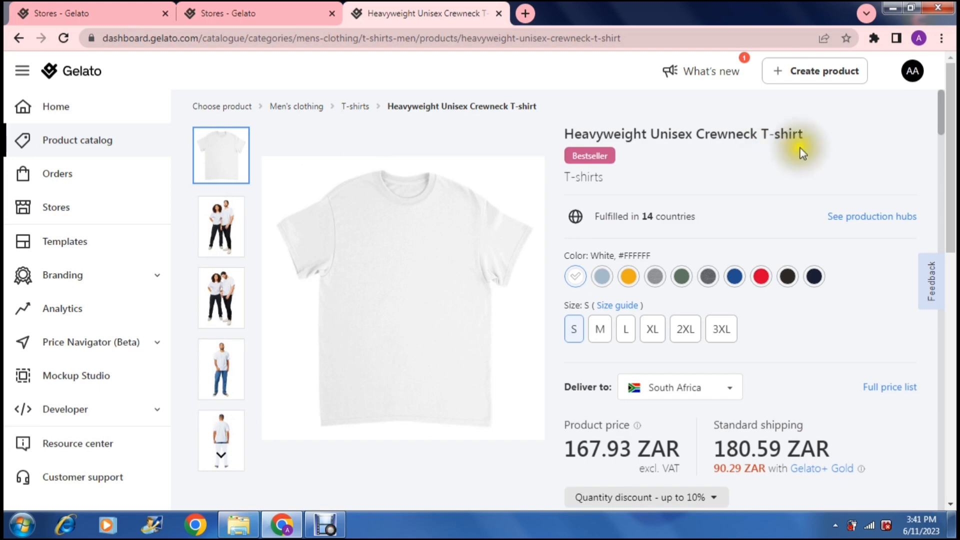
Start designing the Heavyweight Unisex Crewneck T-shirt in the design editor
left_click_drag(940, 115, 948, 170)
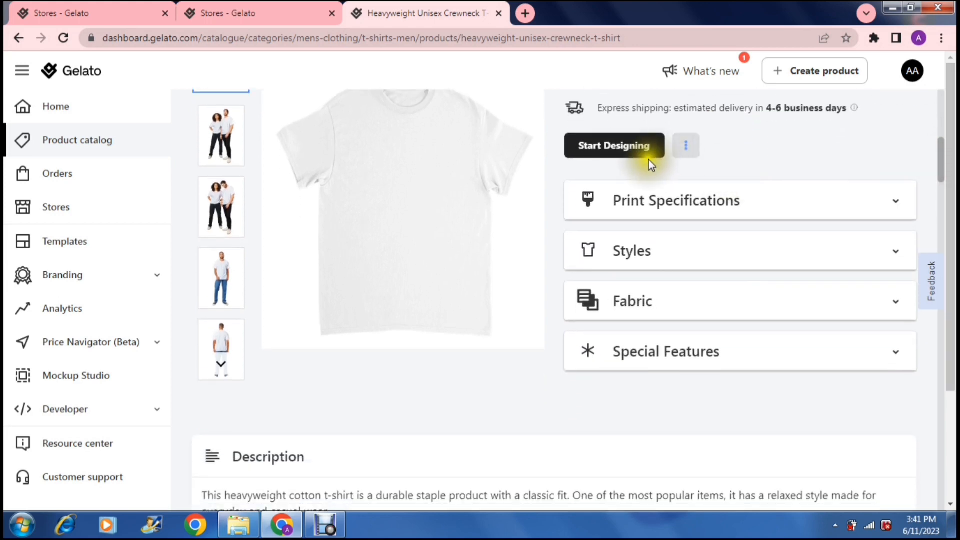
left_click(631, 154)
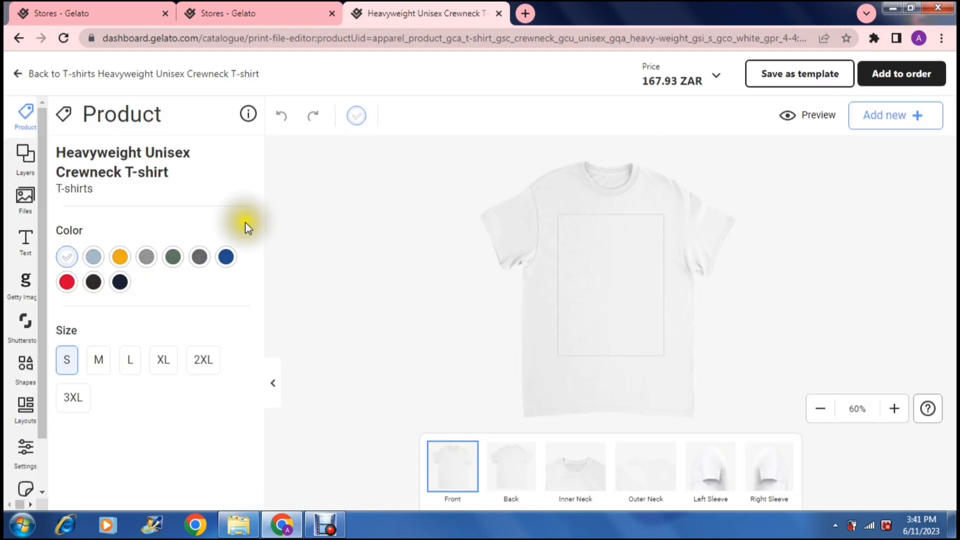
left_click(42, 189)
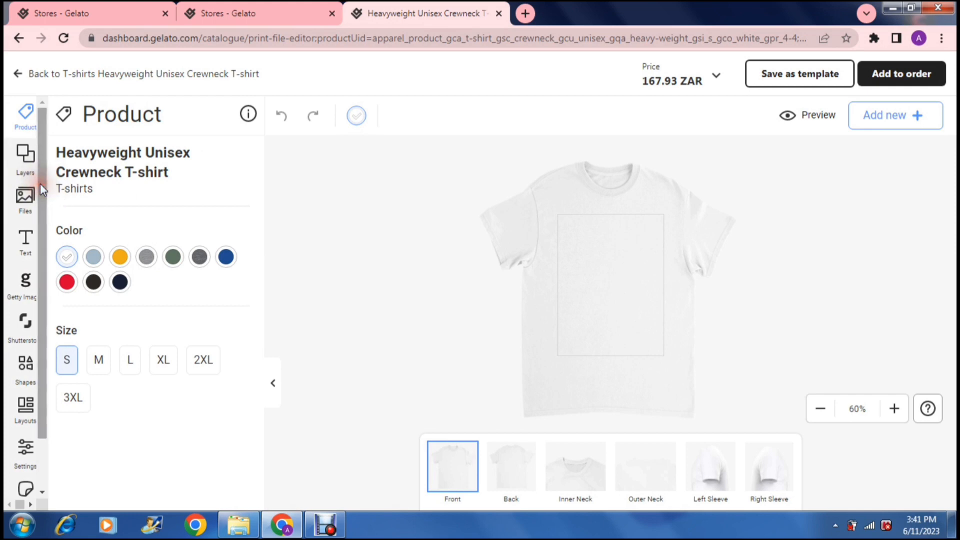
Try the Light Blue color and size M for the shirt being designed, and restore White and size S
left_click(93, 257)
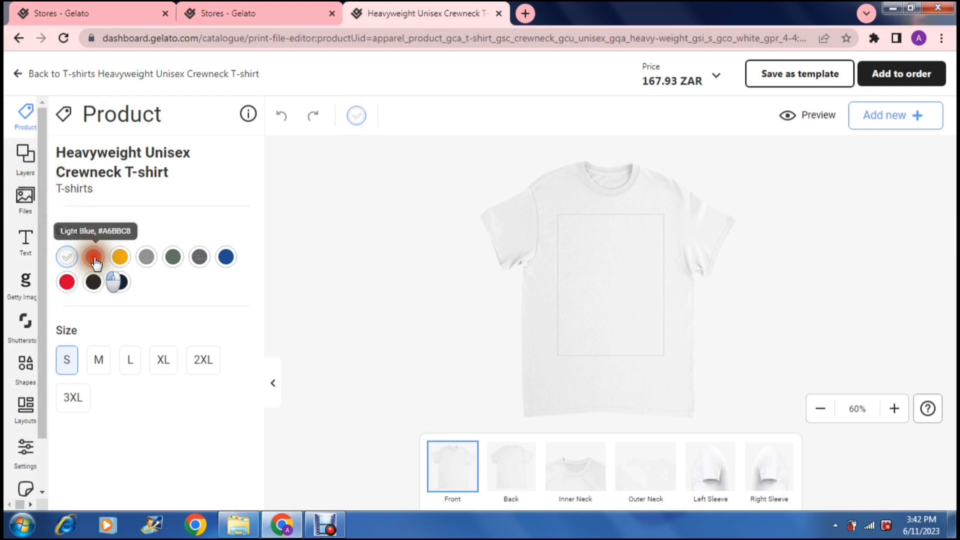
left_click(67, 259)
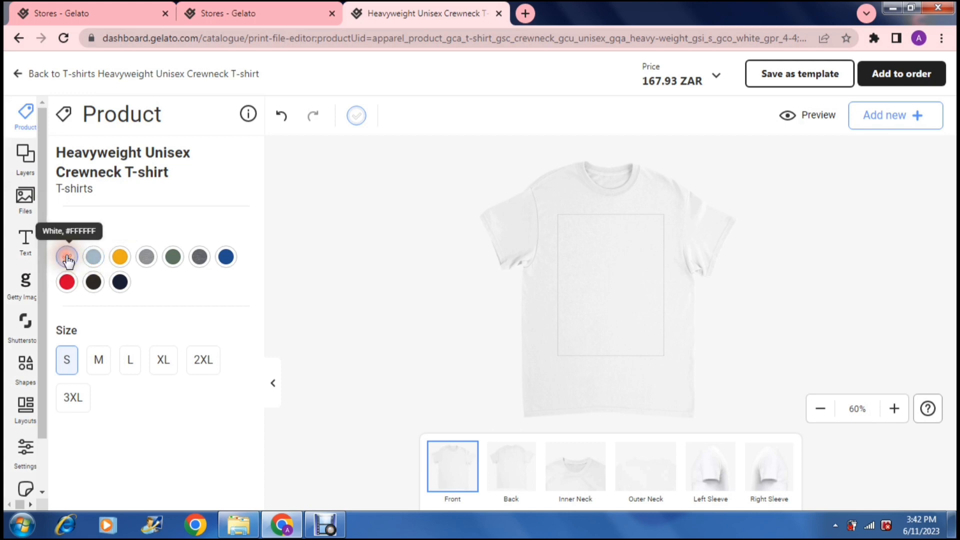
left_click(98, 359)
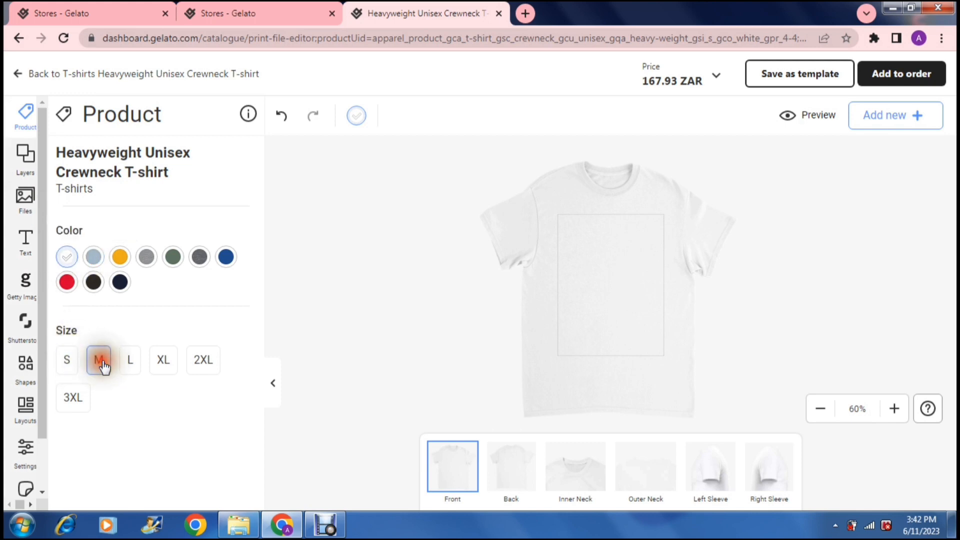
left_click(75, 364)
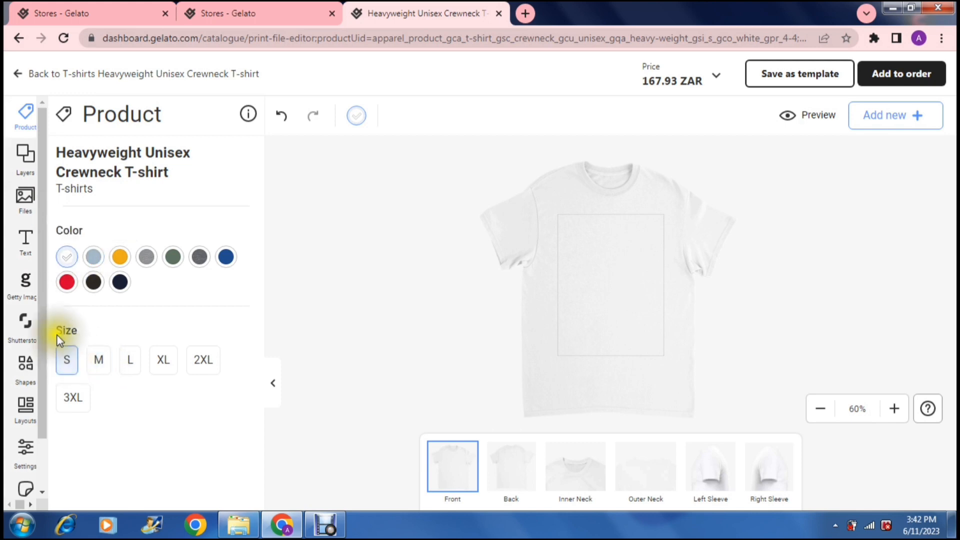
Add a text element reading "This is a cool t shirt" to the front of the shirt
left_click(41, 155)
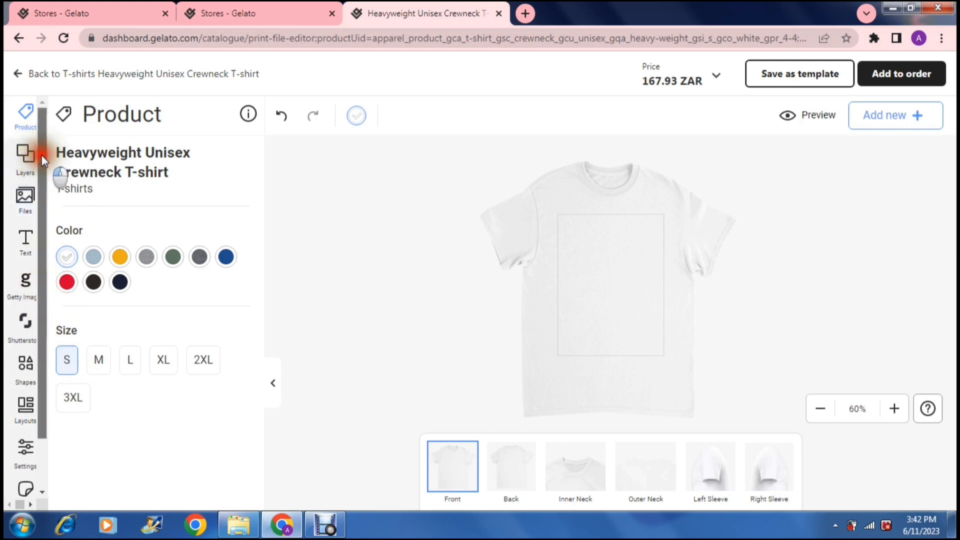
left_click_drag(41, 155, 41, 166)
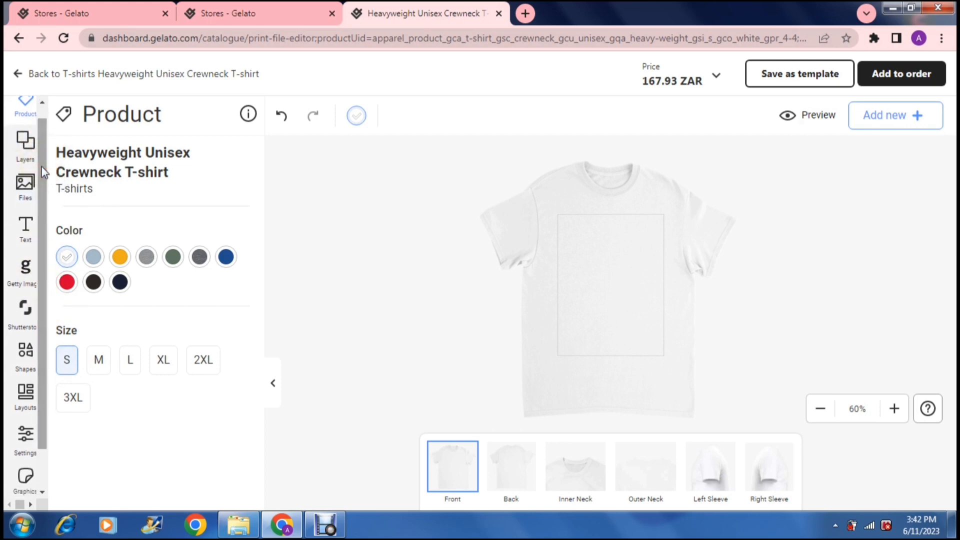
left_click(26, 233)
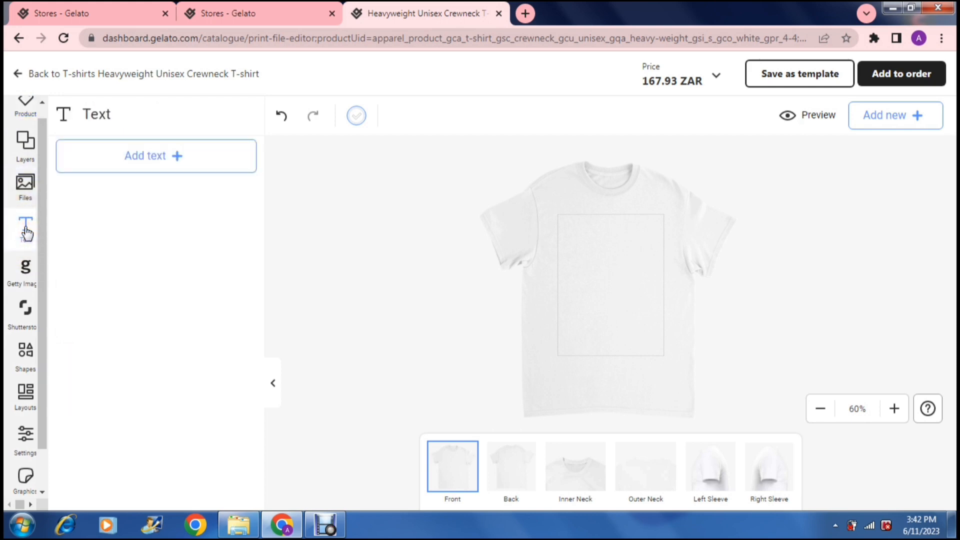
left_click(159, 164)
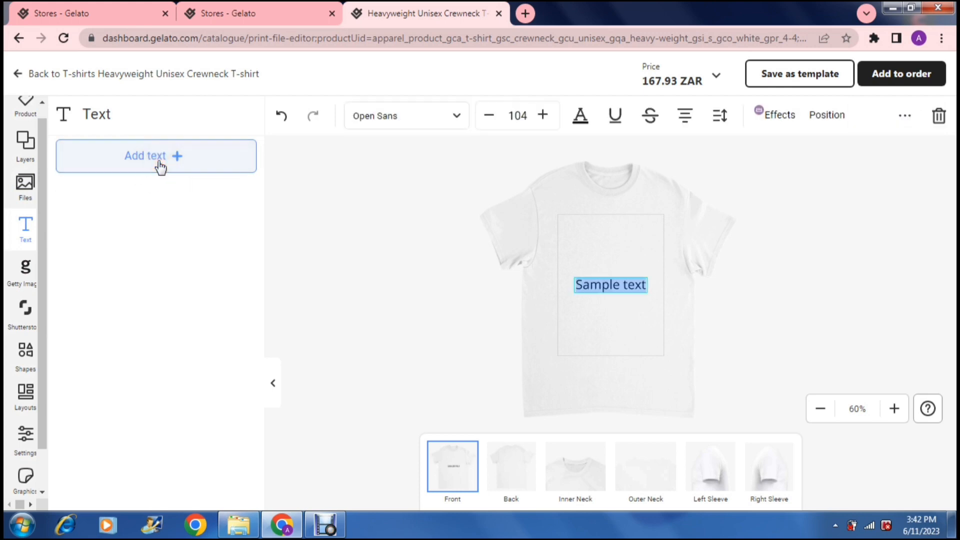
type("This is ")
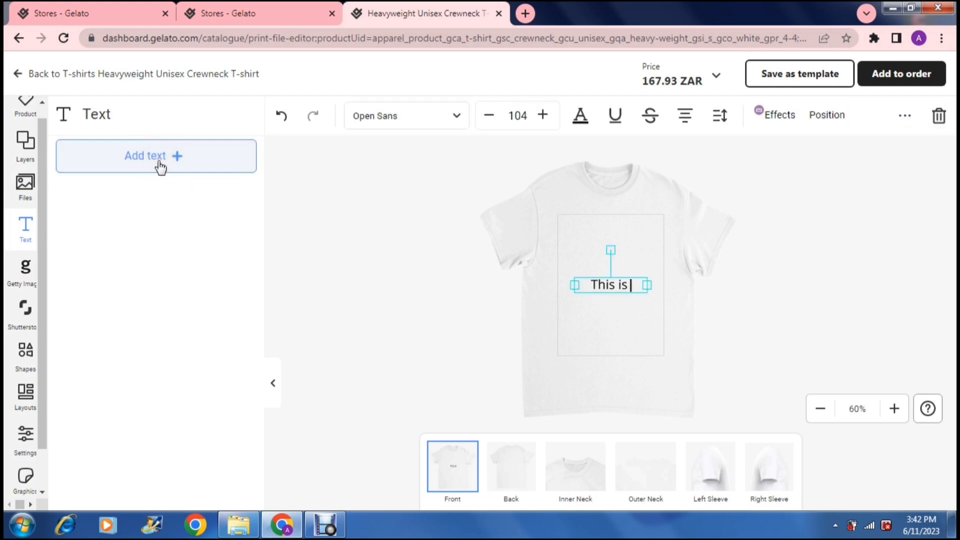
type("a cool t")
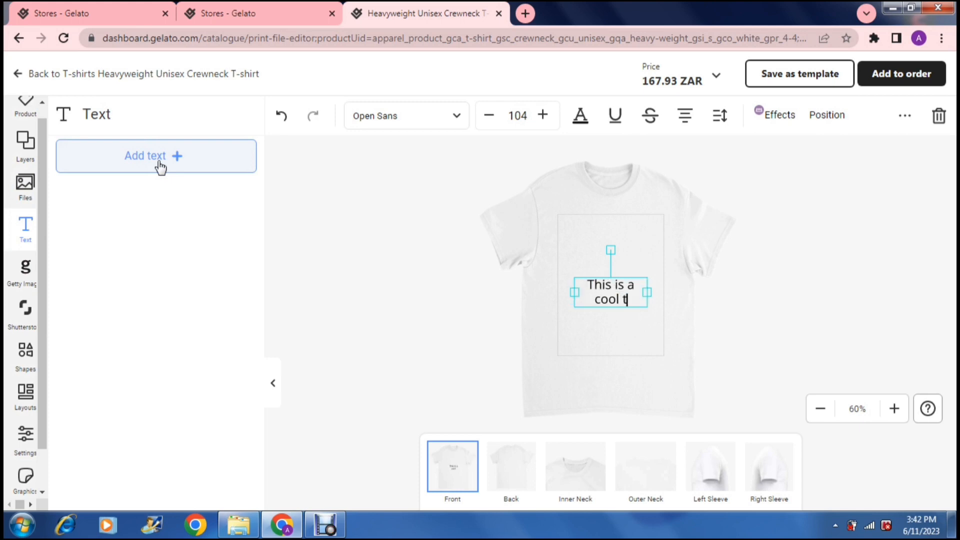
type(" shirt")
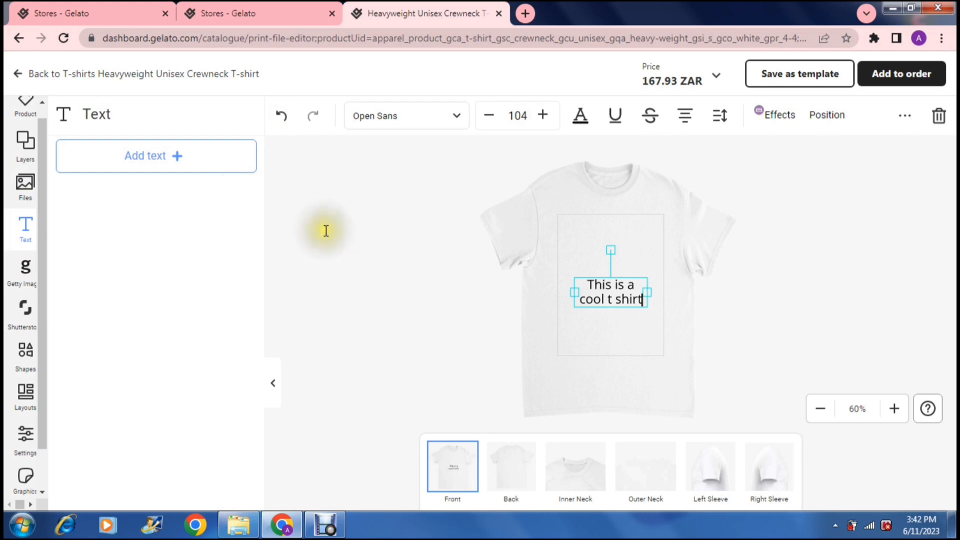
Finish editing the text on the front of the shirt, without an extra line, and deselect it
key("Return")
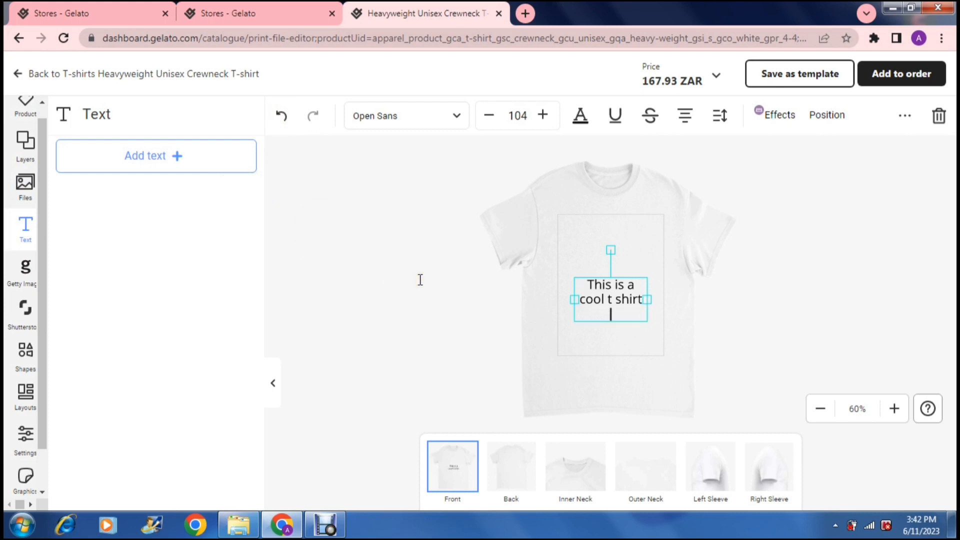
key("BackSpace")
left_click(419, 280)
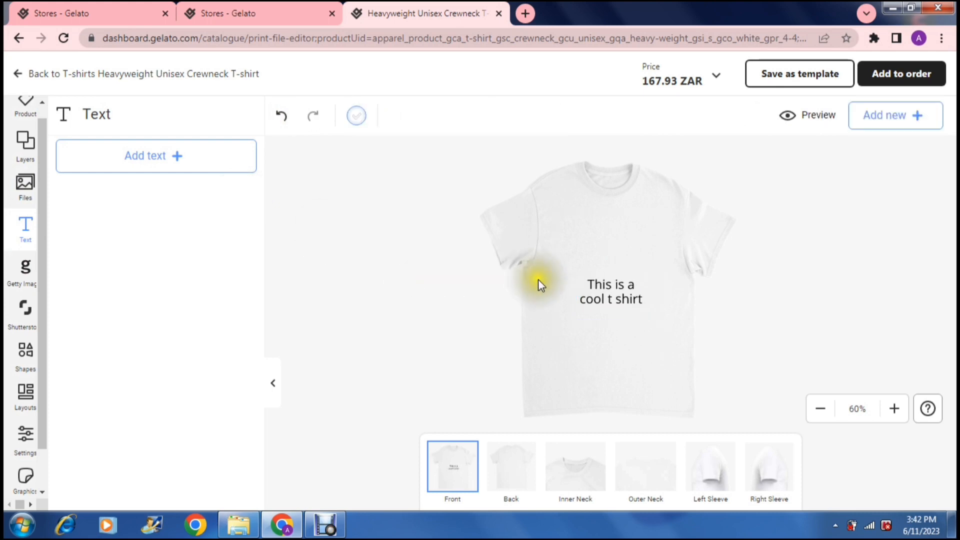
Set the font size of the "This is a cool t shirt" text to 109
left_click(597, 292)
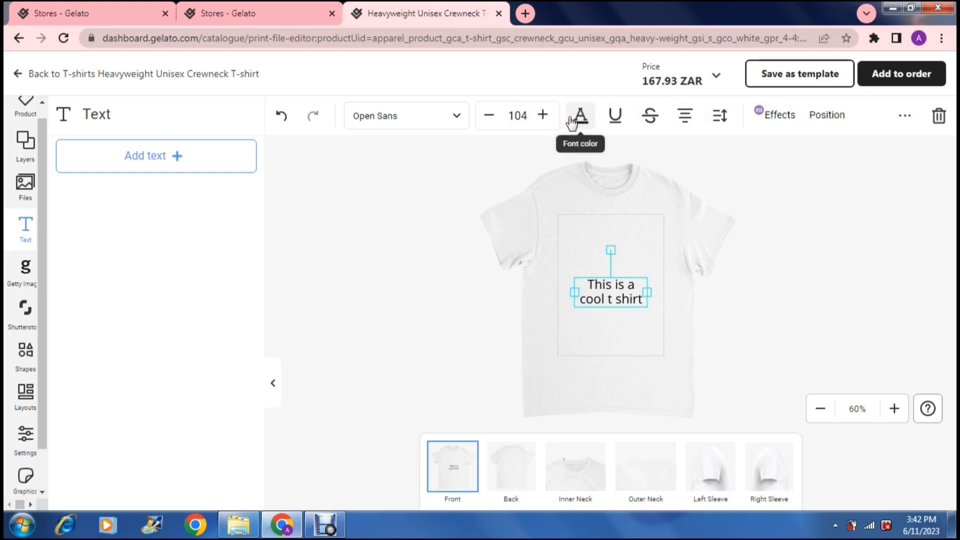
left_click(543, 116)
left_click(542, 116)
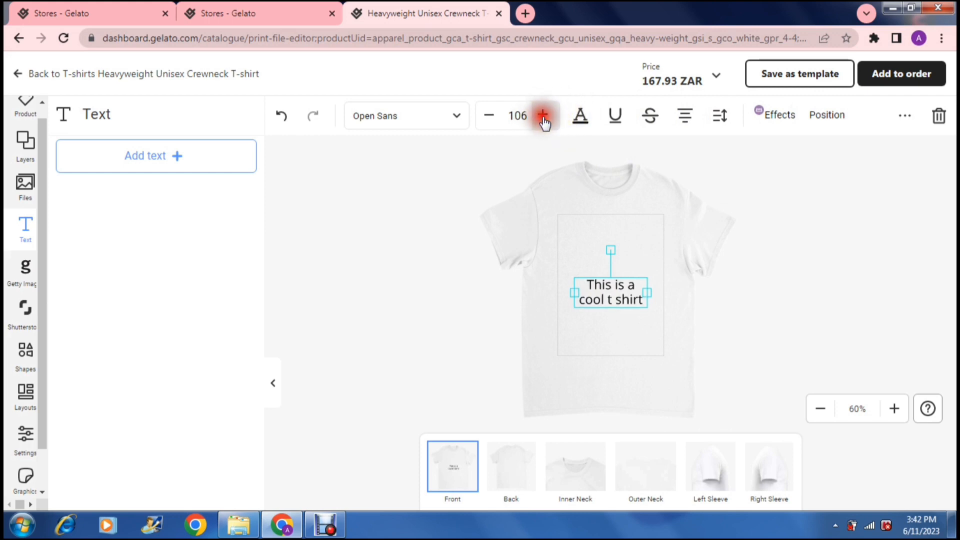
left_click(543, 116)
left_click(543, 116)
left_click(543, 116)
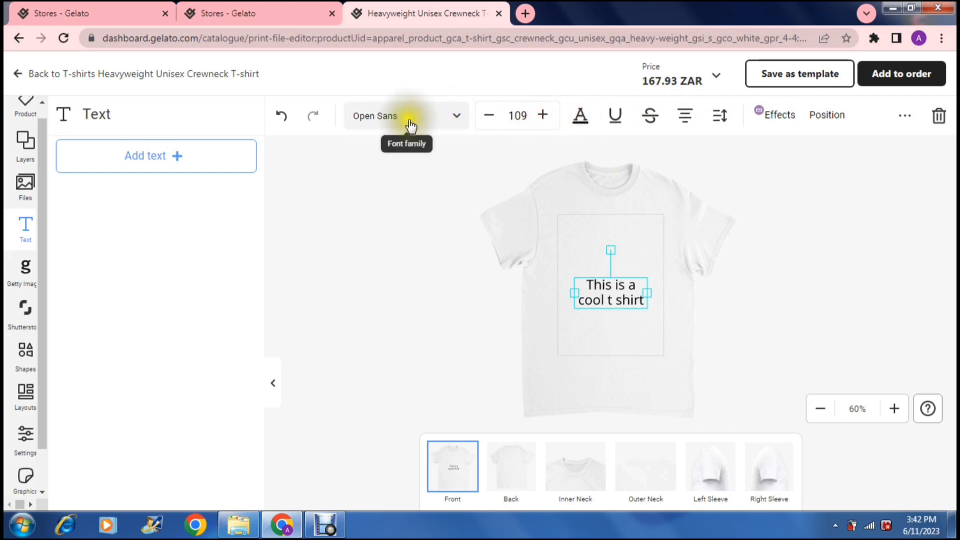
Change the shirt text's font family to Optiscript EF and deselect the text
left_click(457, 117)
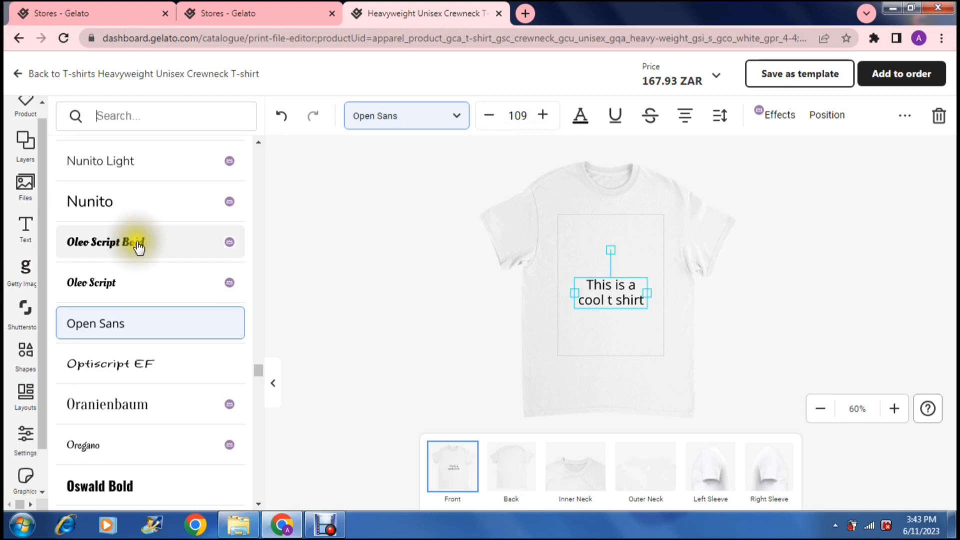
left_click(104, 370)
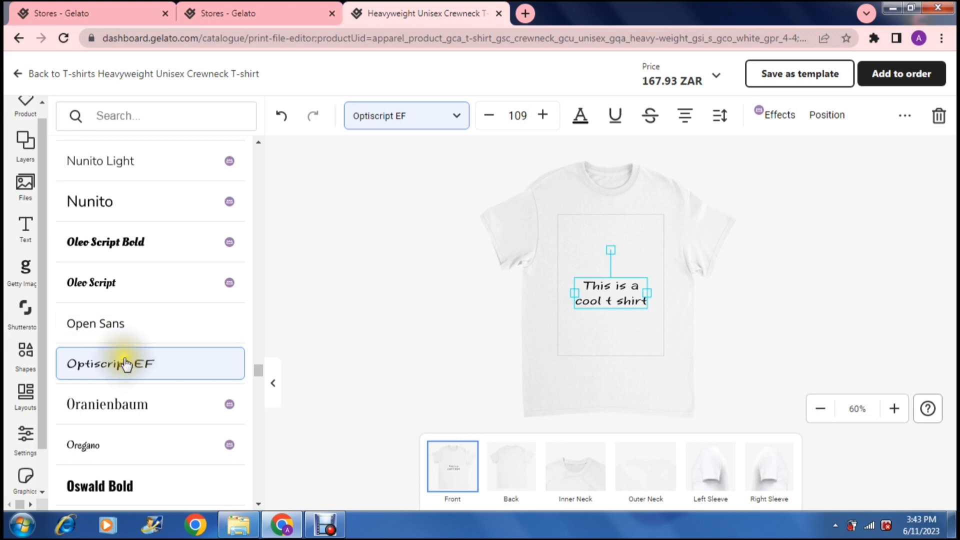
left_click(344, 323)
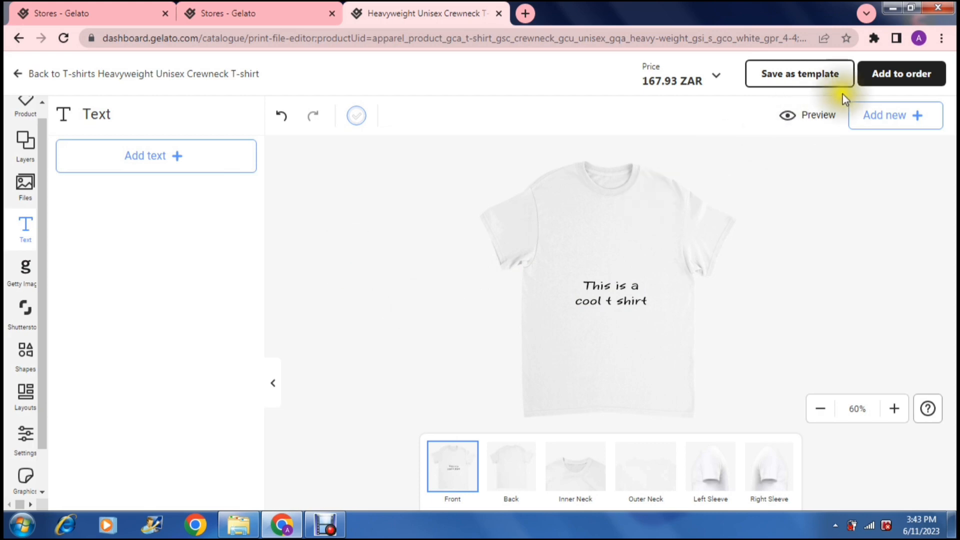
Save the design as a template named "T-shirts, Heavyweight Unisex Crewneck T-shirt" and add the shirt to an order
left_click(821, 76)
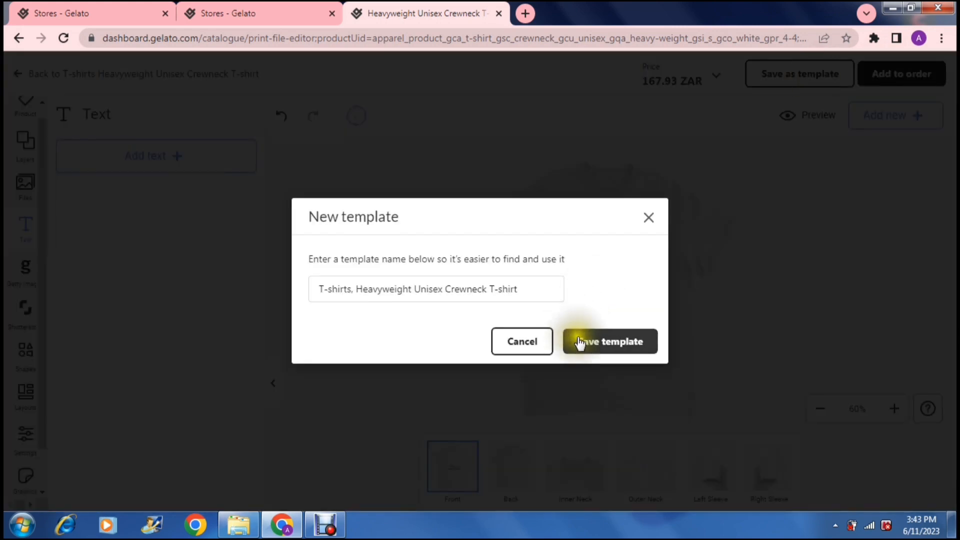
left_click(581, 342)
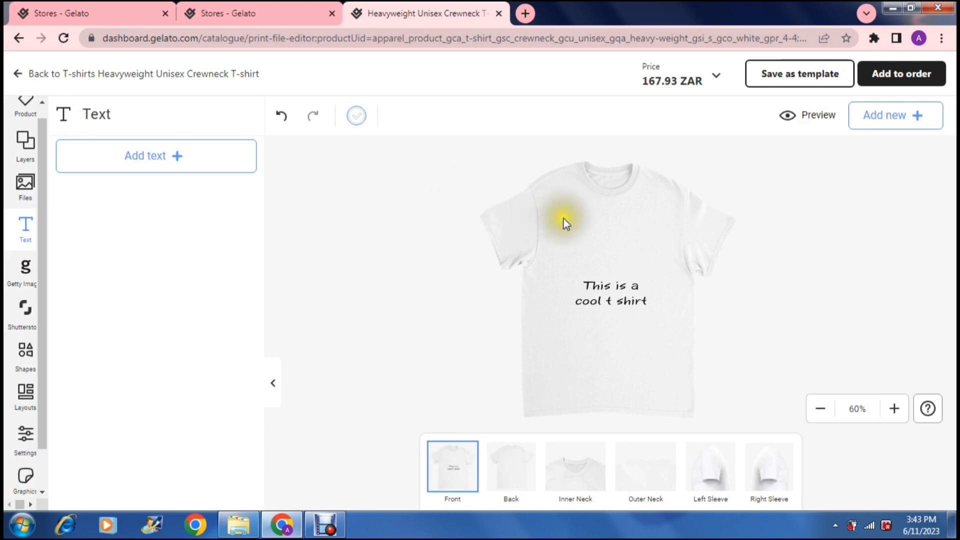
left_click(896, 77)
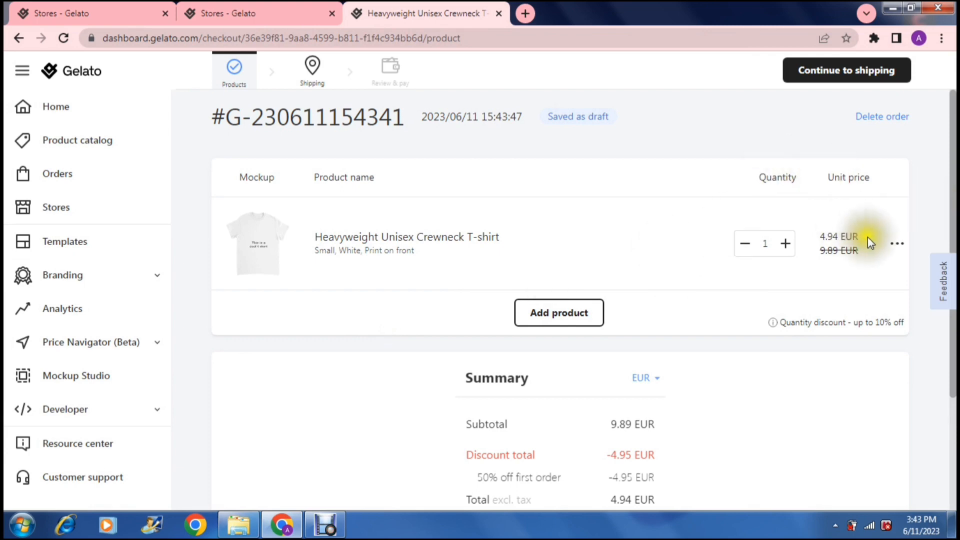
Examine the available actions for the T-shirt in the draft order and review the order's price summary
left_click(894, 247)
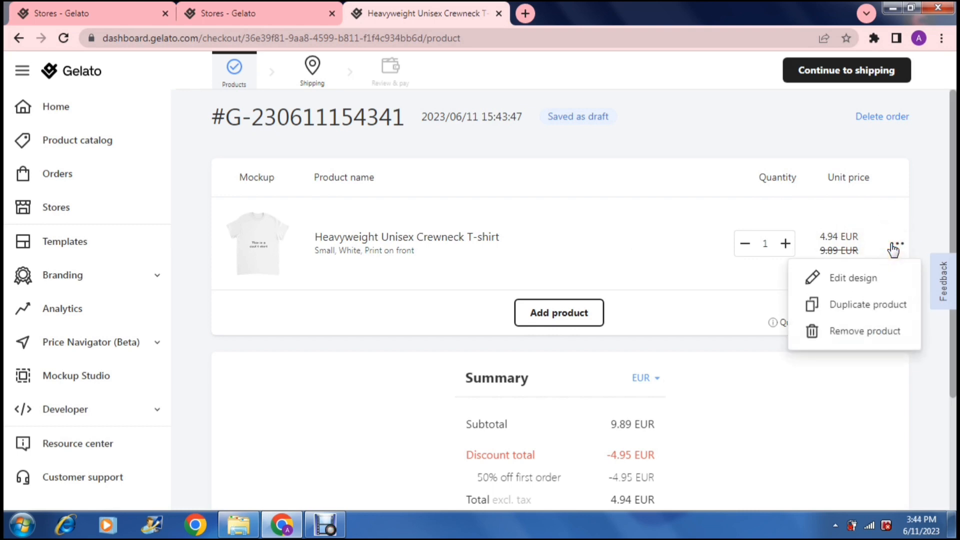
left_click(843, 358)
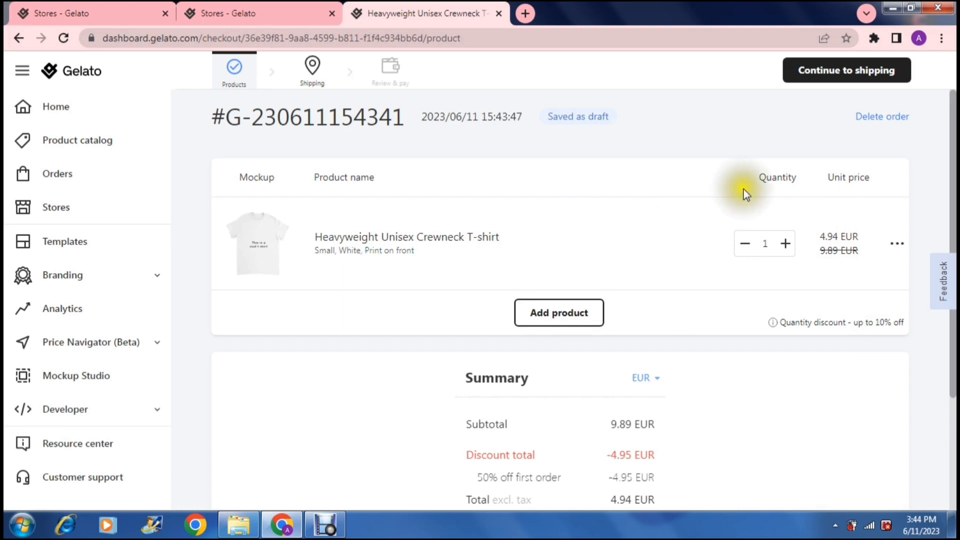
left_click_drag(952, 176, 949, 343)
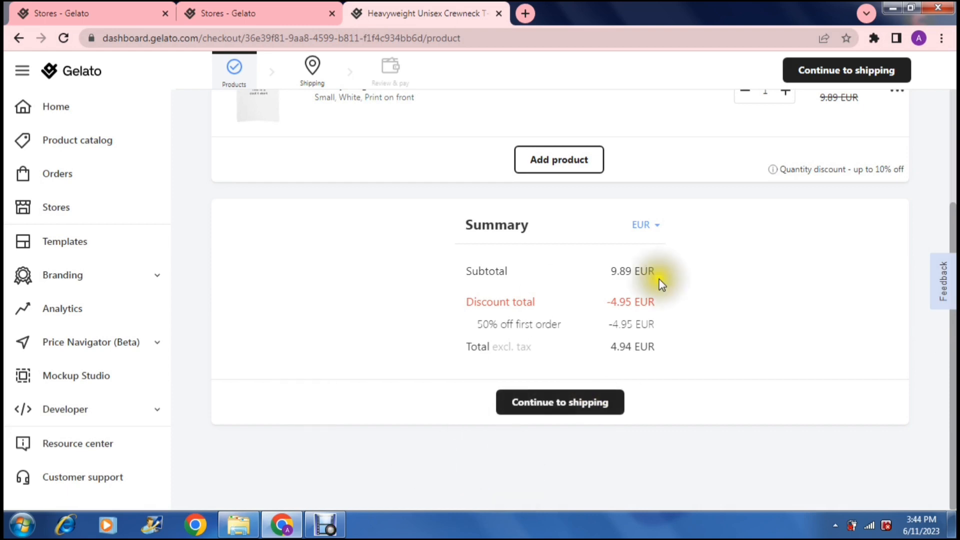
left_click_drag(950, 268, 949, 159)
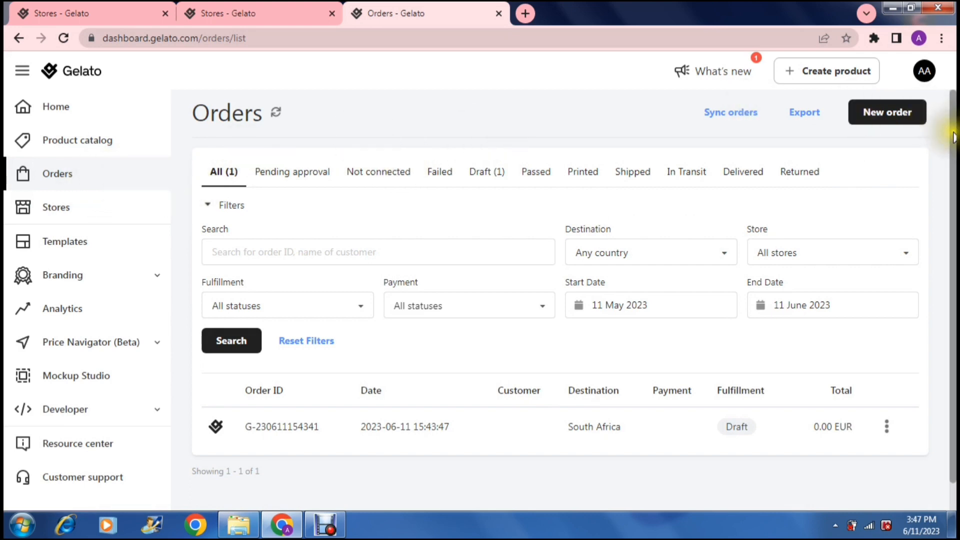
Look over the Orders page with its filters and list of orders
mouse_move(954, 137)
left_mouse_down()
mouse_move(954, 152)
mouse_move(954, 135)
left_mouse_up()
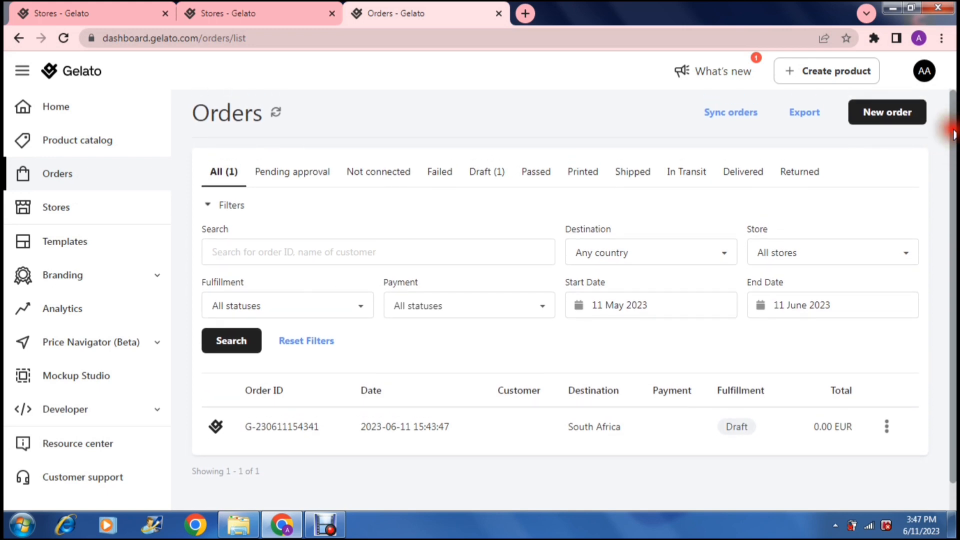
left_click_drag(953, 134, 954, 166)
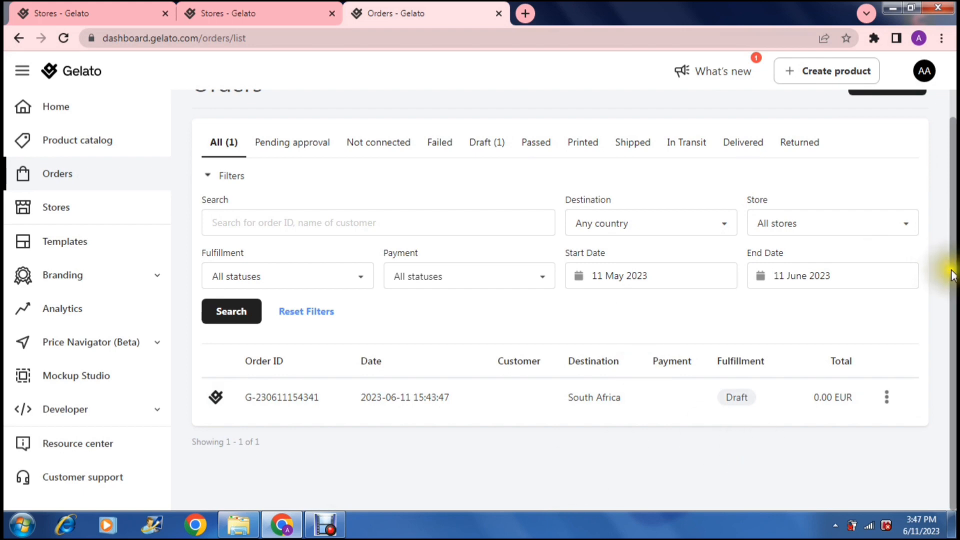
left_click_drag(955, 220, 952, 172)
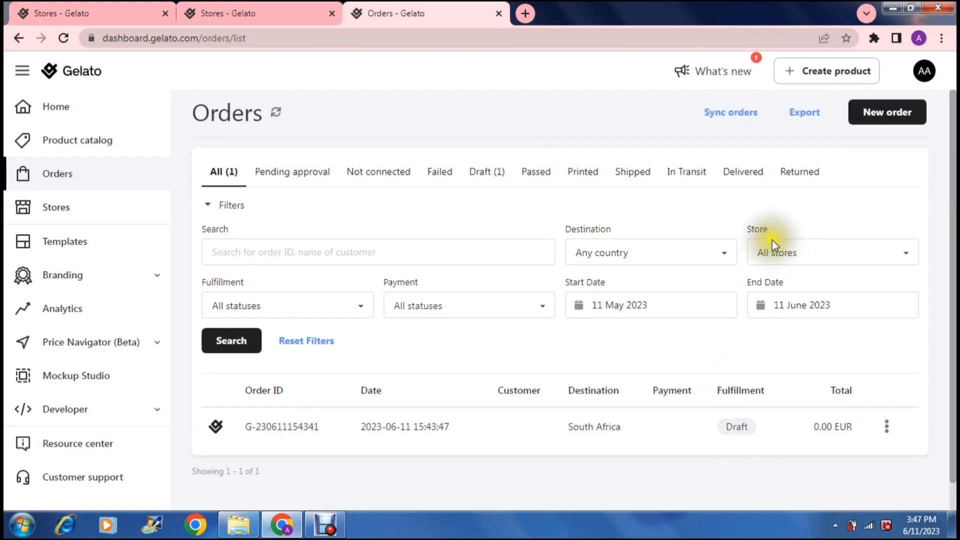
Review the Settings, Billing and Plans options of the account, and close the account options
left_click(924, 71)
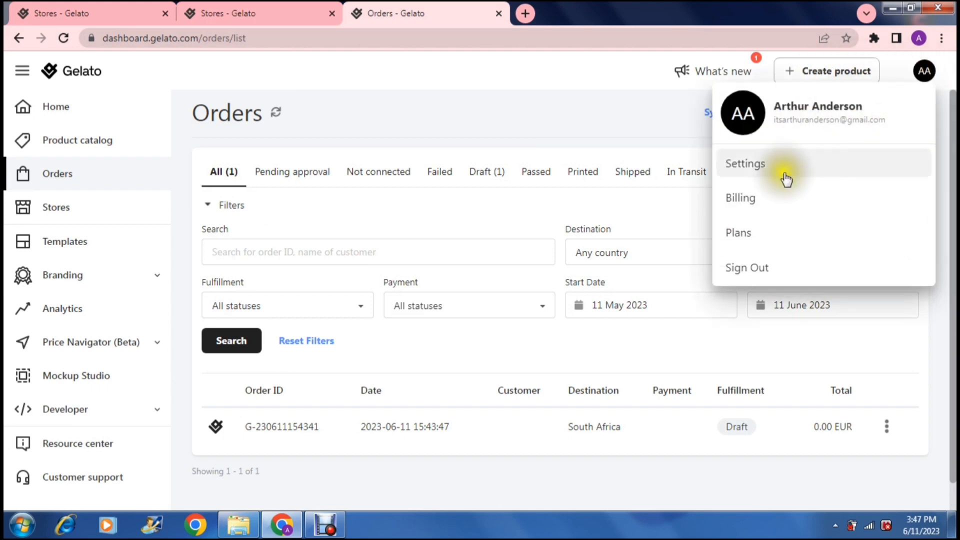
left_click(811, 169)
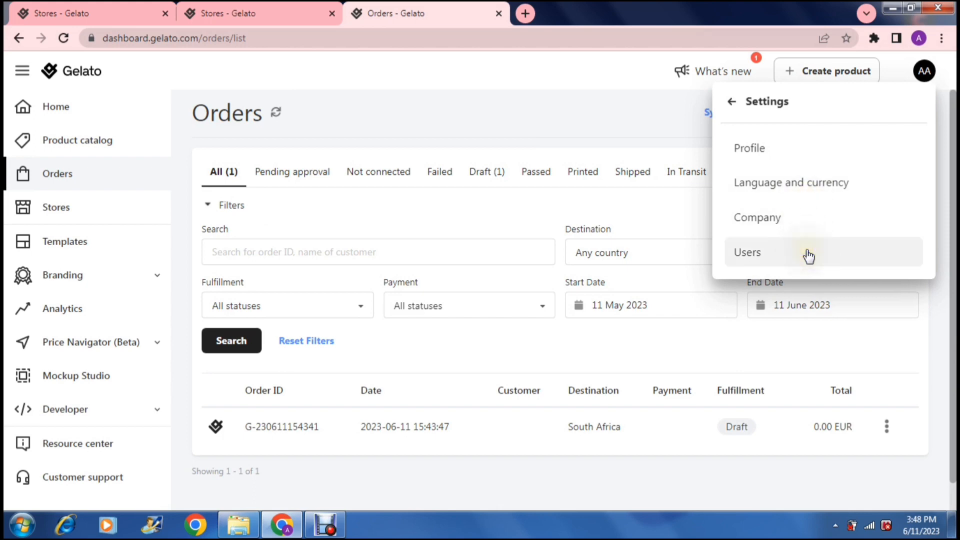
left_click(733, 108)
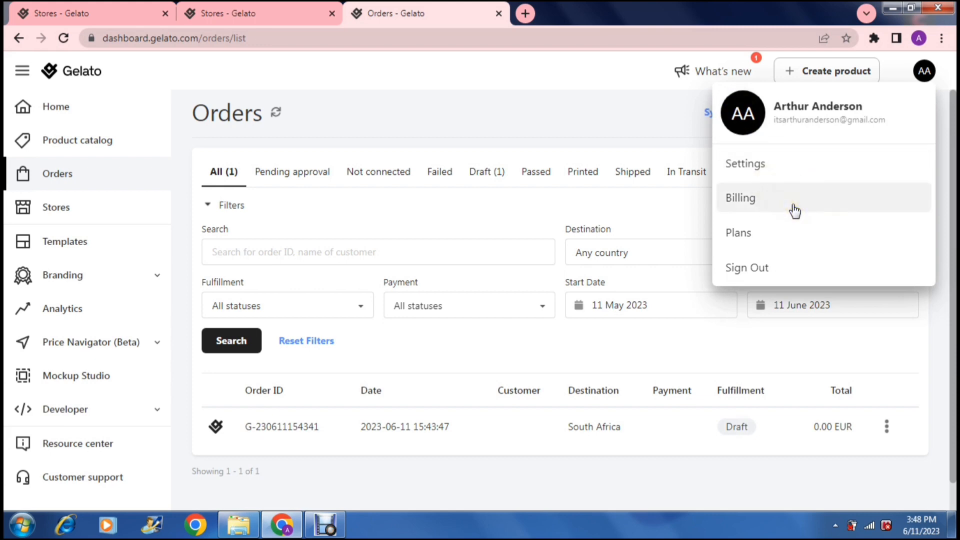
left_click(794, 208)
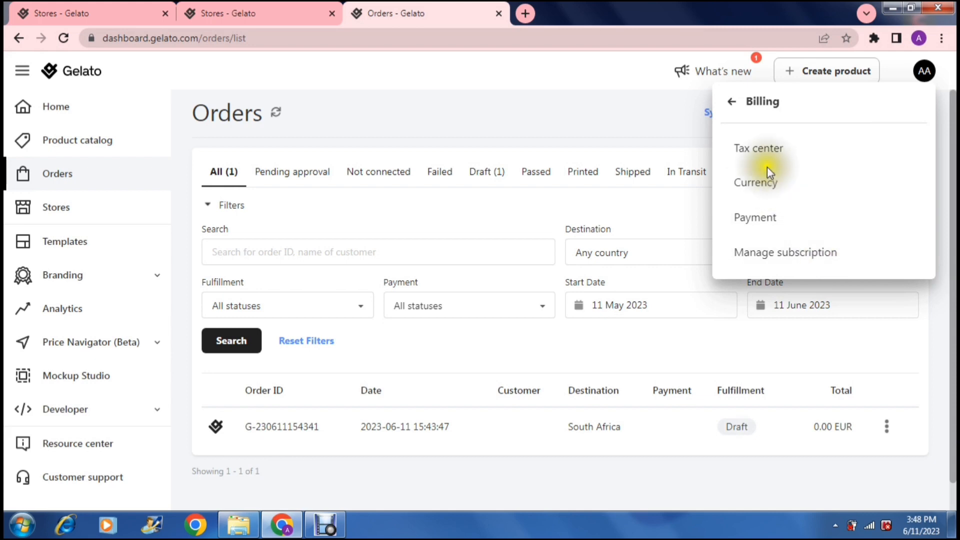
left_click(730, 106)
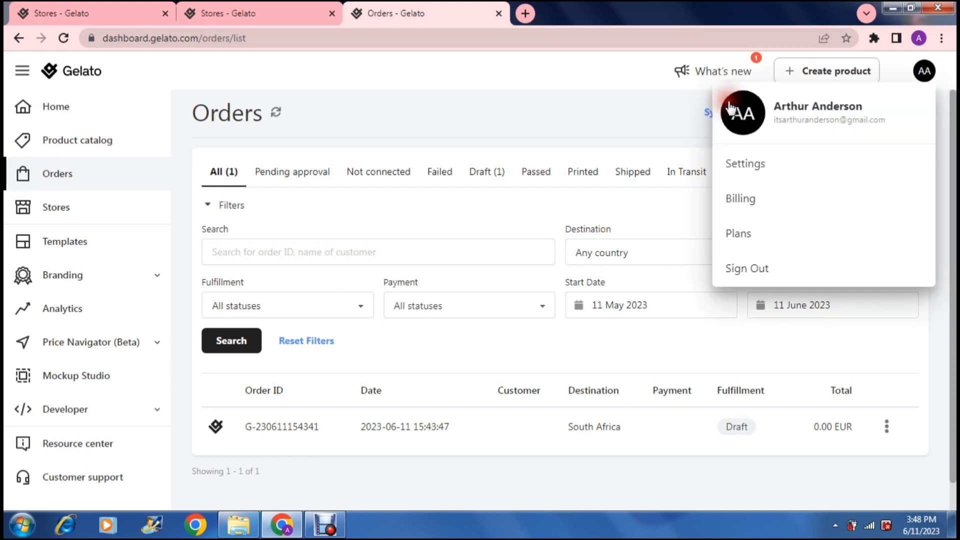
left_click(759, 240)
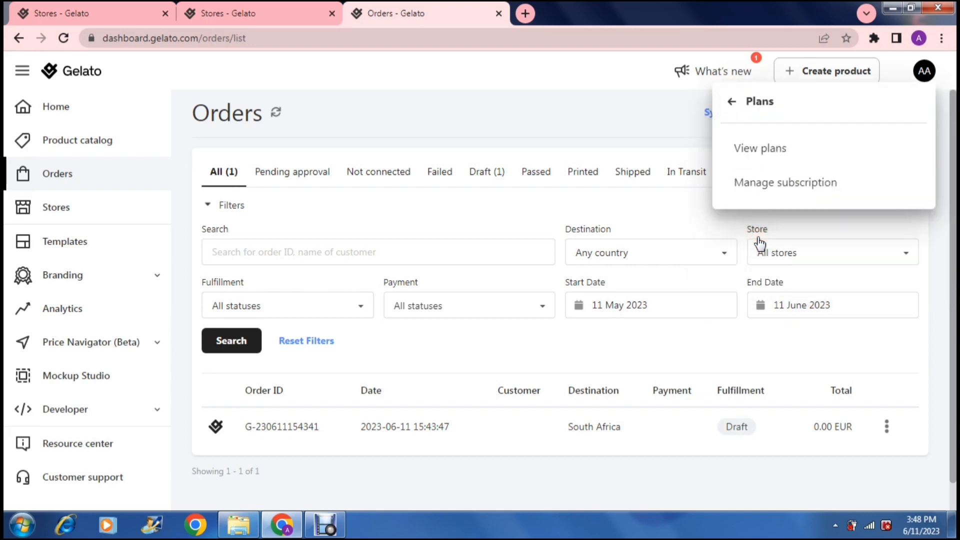
left_click(731, 103)
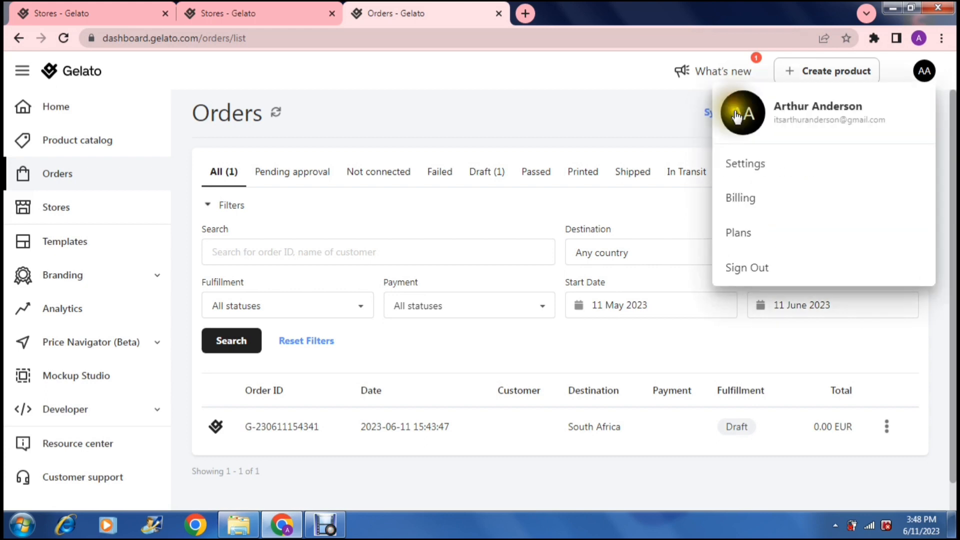
left_click(747, 237)
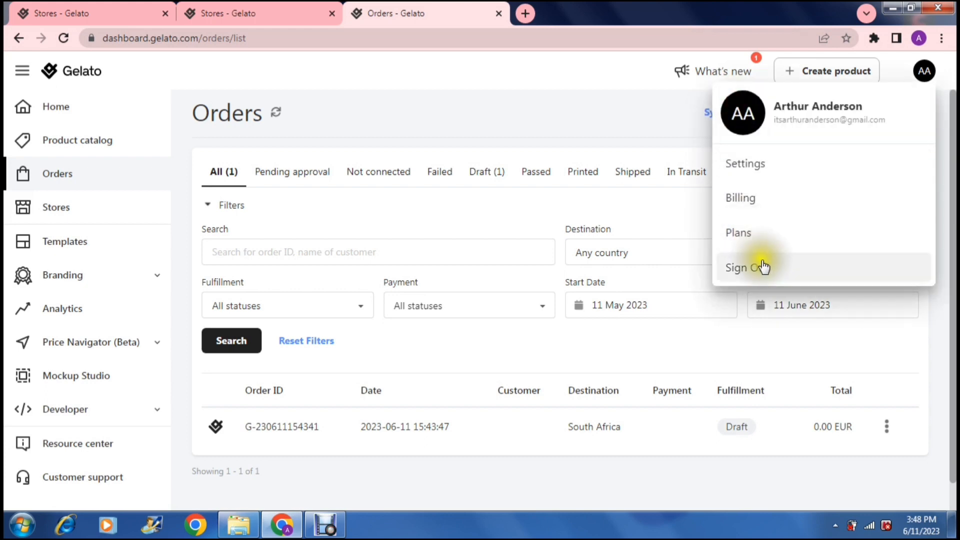
left_click(647, 74)
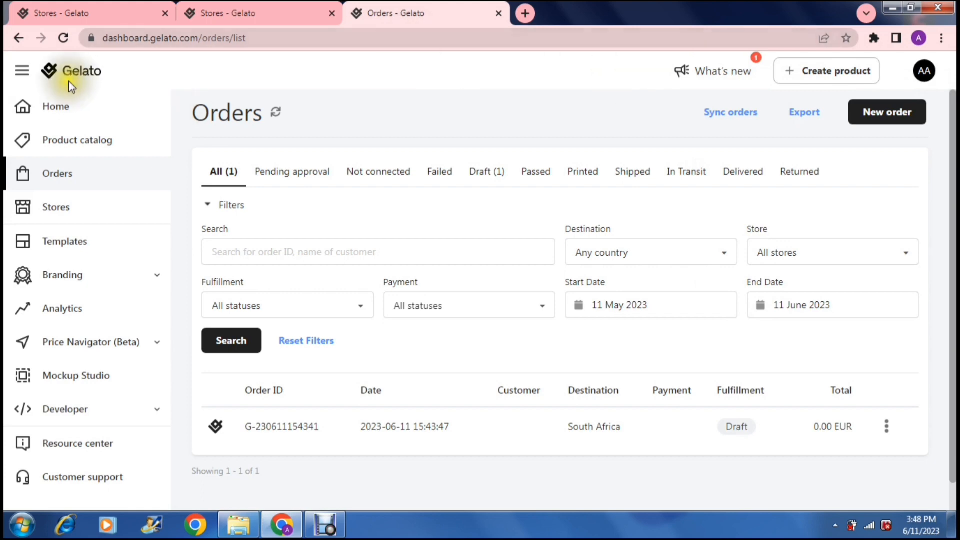
left_click(22, 73)
left_click(22, 73)
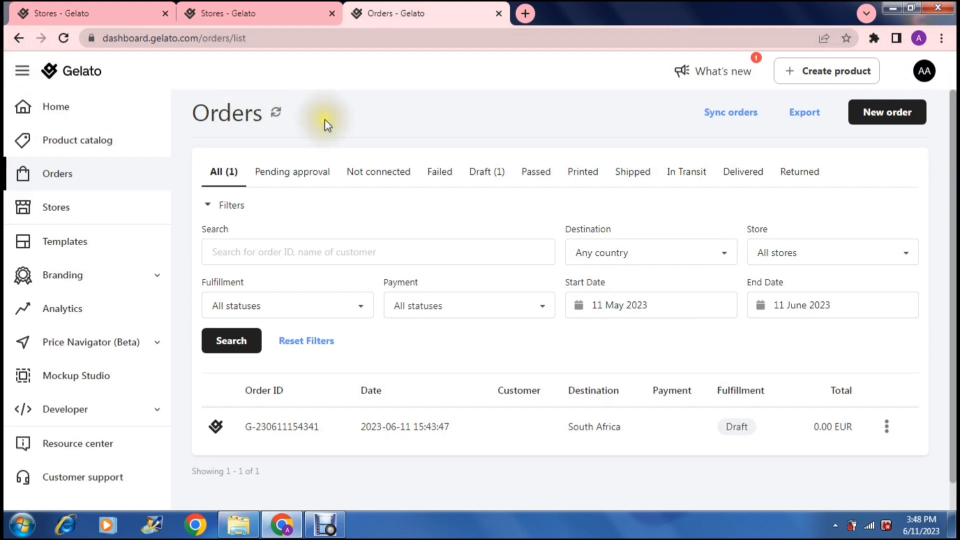